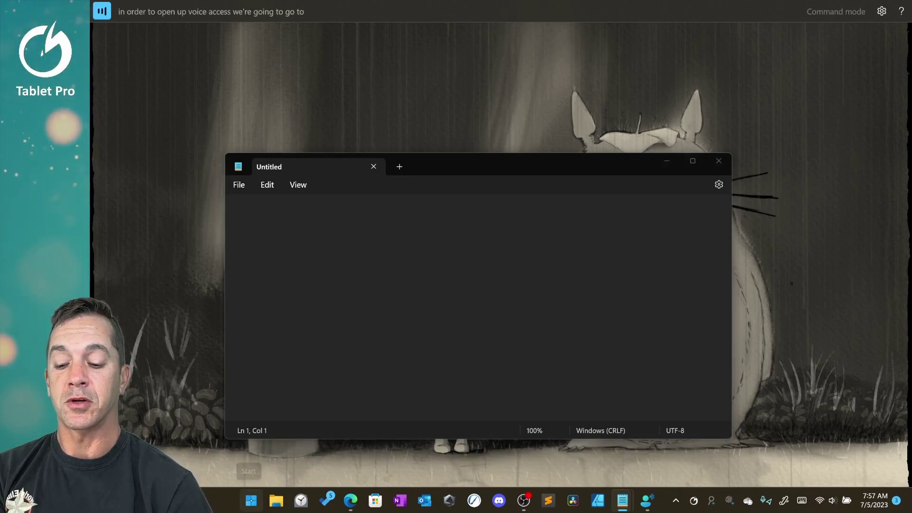
- Launch the Voice access app from the Start menu search
left_click(251, 501)
left_click(427, 100)
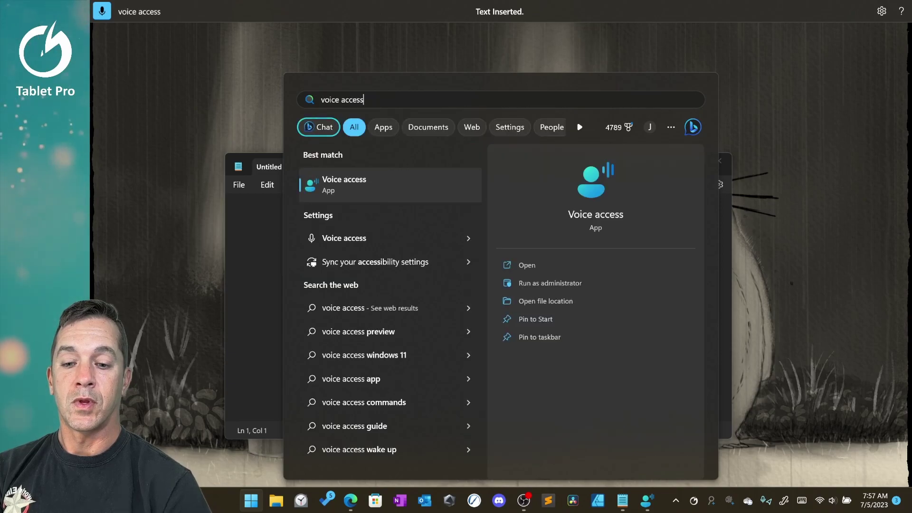
key("Escape")
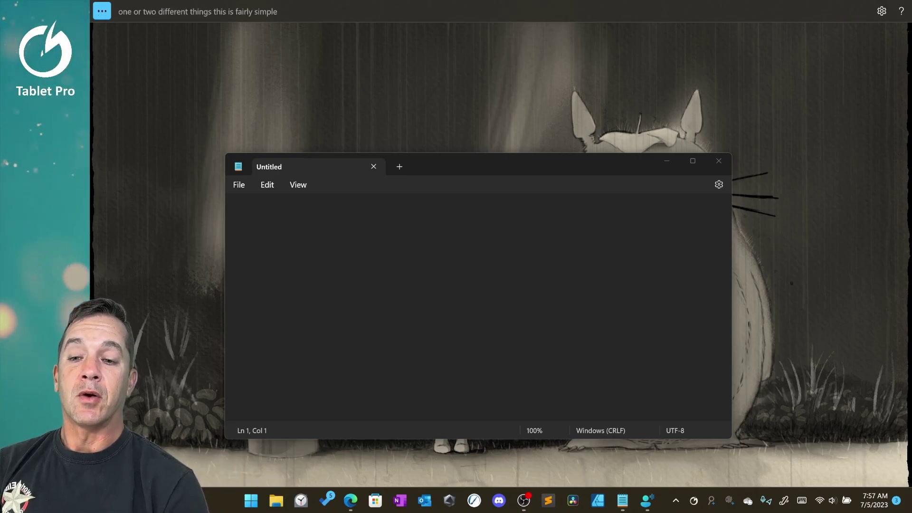
- Replace the test sentence with the dictated tutorial paragraph, starting with a capitalised 'Now'
left_click(233, 207)
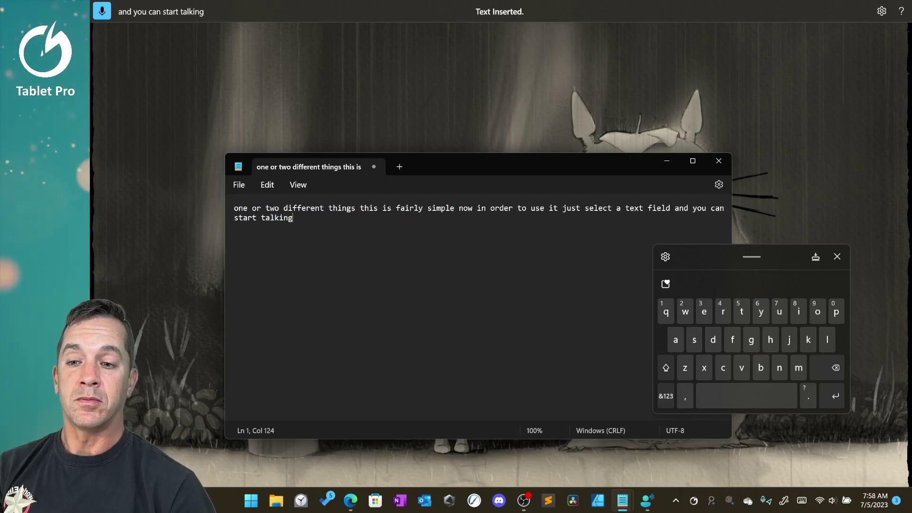
key("ctrl+a")
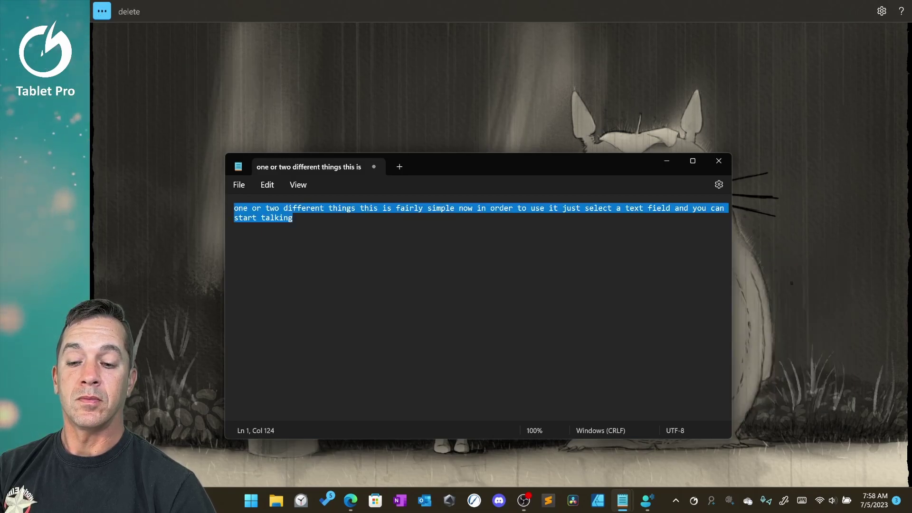
key("Delete")
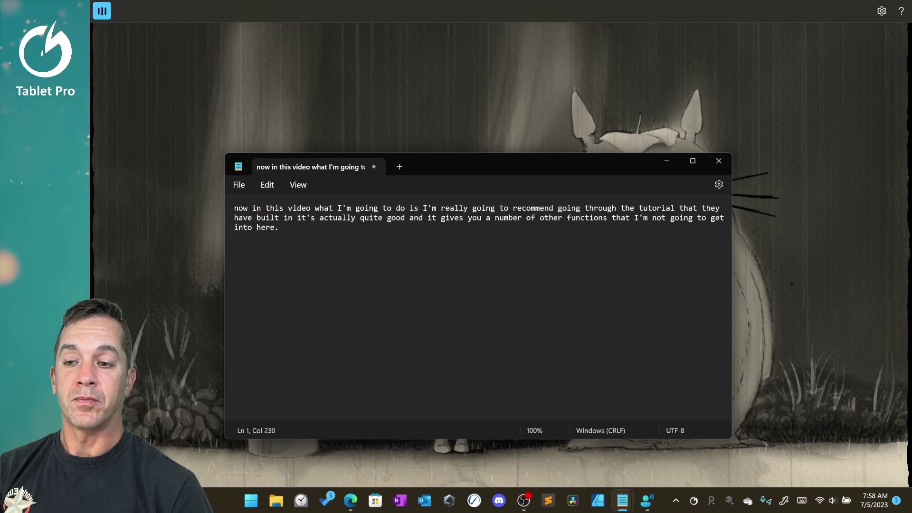
key("Return")
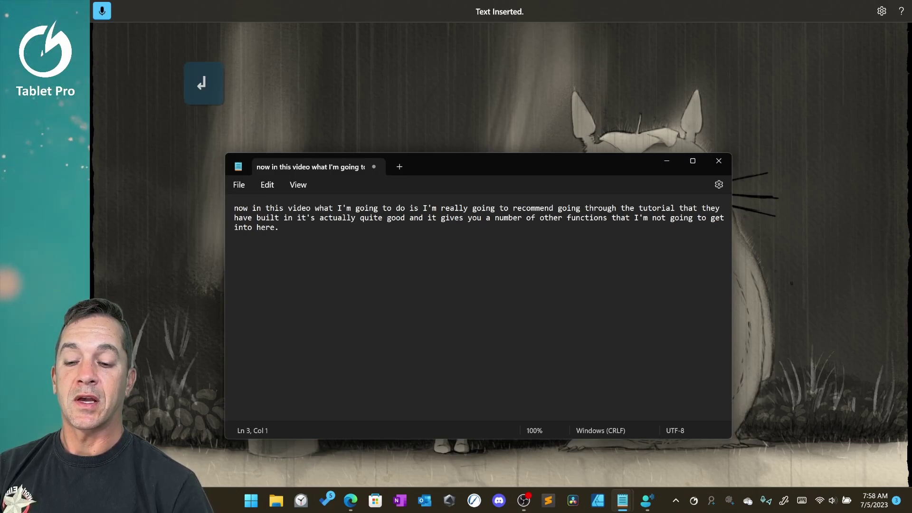
double_click(241, 208)
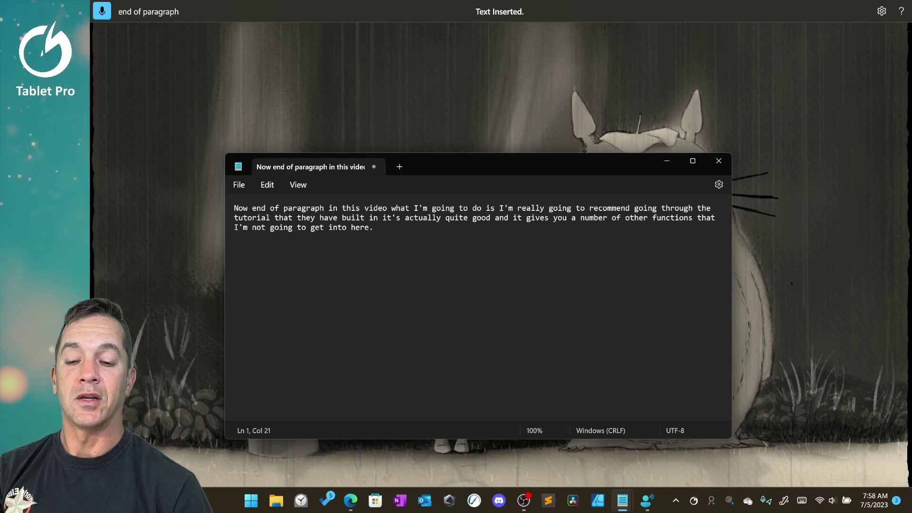
key("ctrl+z")
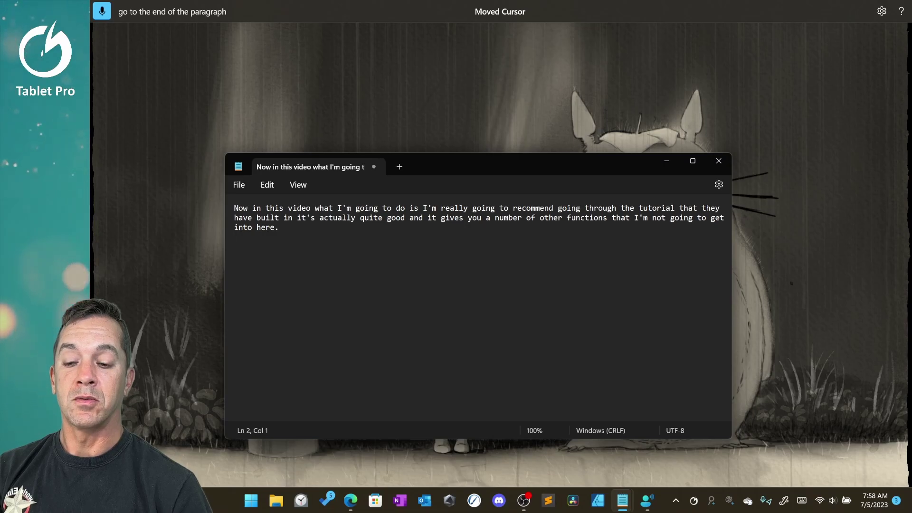
- On a new line, dictate 'so we missed that because our cursor wasn't blinking in here'
key("Return")
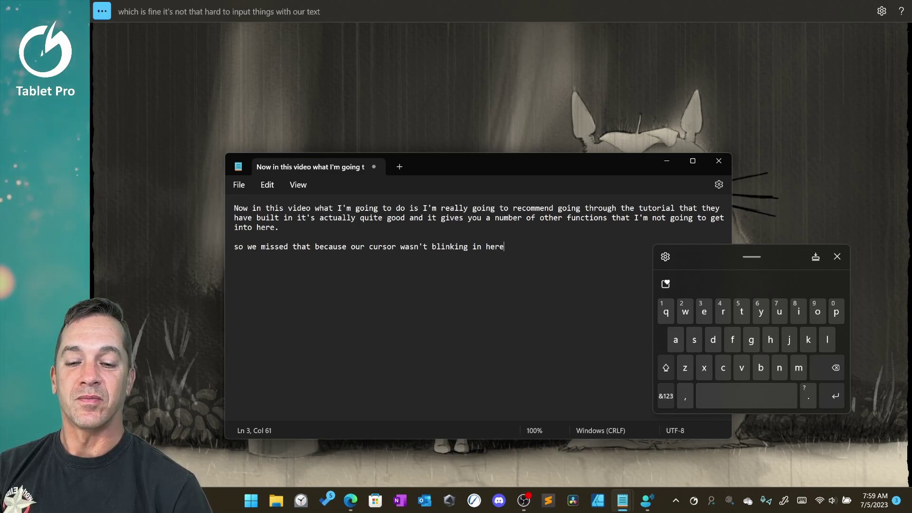
- Hide the touch keyboard and dictate '…which is fine it's not that hard to input things with our VOICE notepad'
left_click(837, 257)
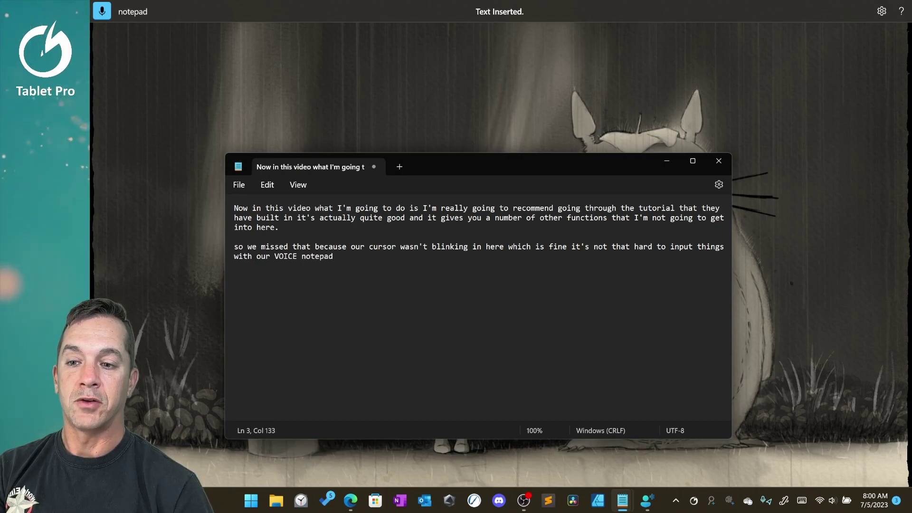
- Undo then redo the second paragraph's last phrase, and add an empty line below
key("ctrl+z")
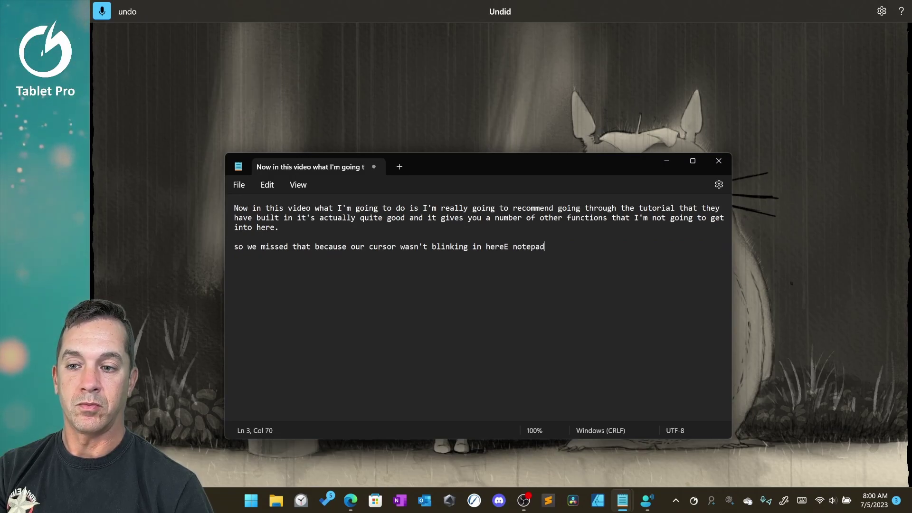
key("ctrl+y")
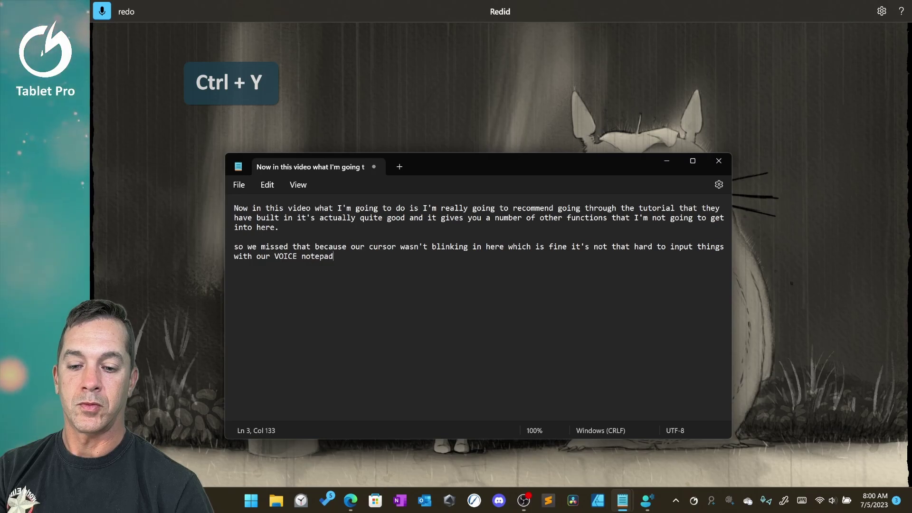
key("Return")
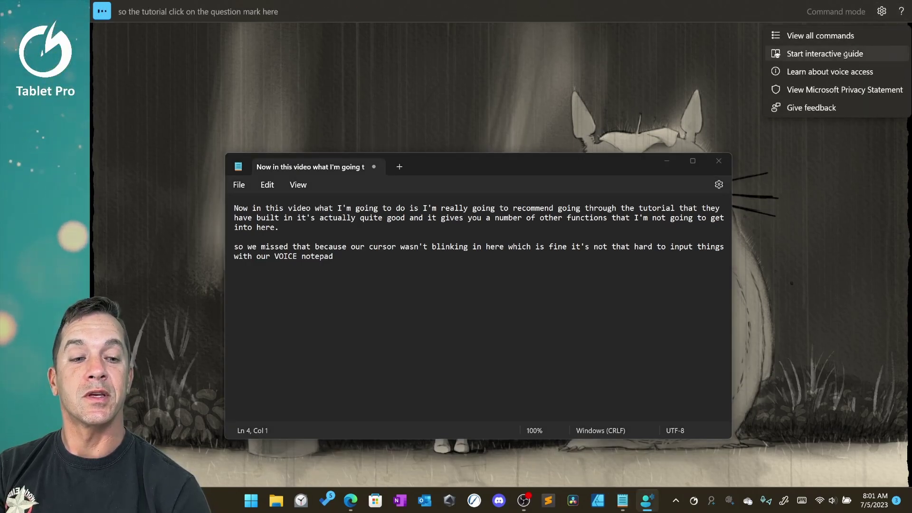
left_click(844, 54)
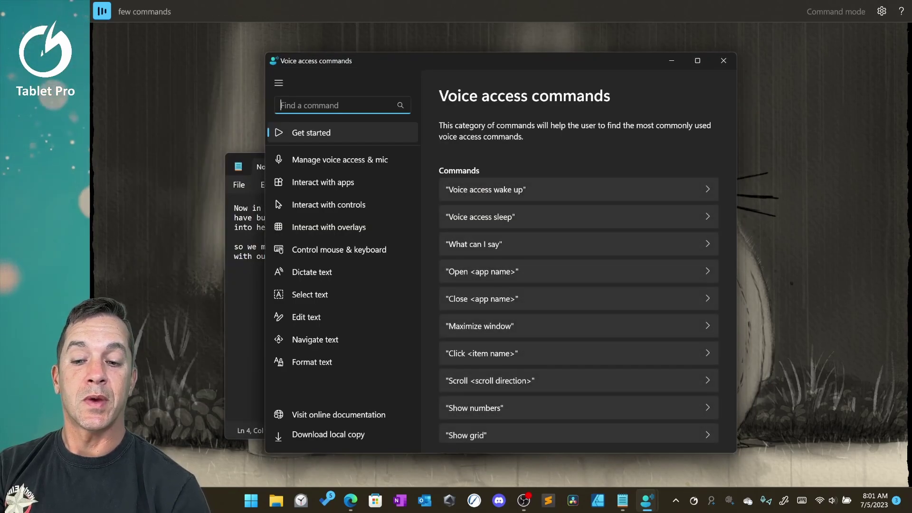
left_click(339, 160)
left_click(323, 182)
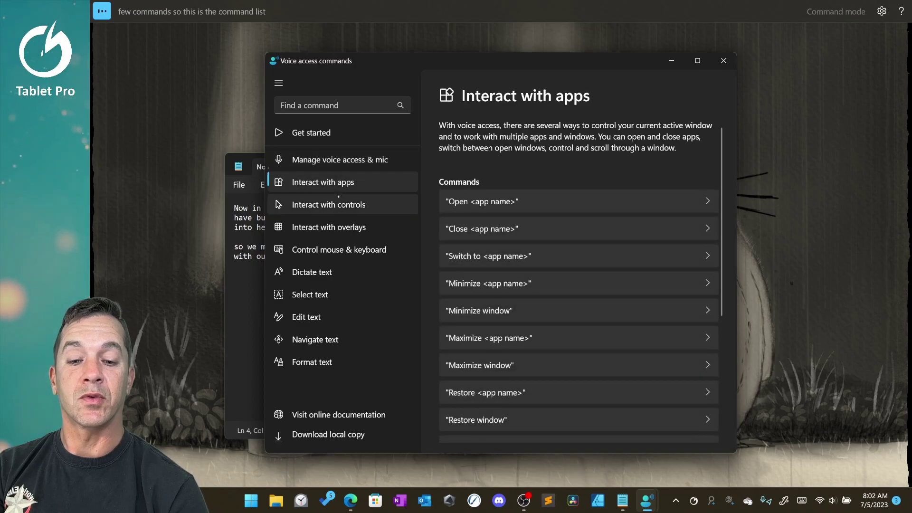
left_click(342, 207)
left_click(338, 228)
left_click(335, 251)
left_click(333, 273)
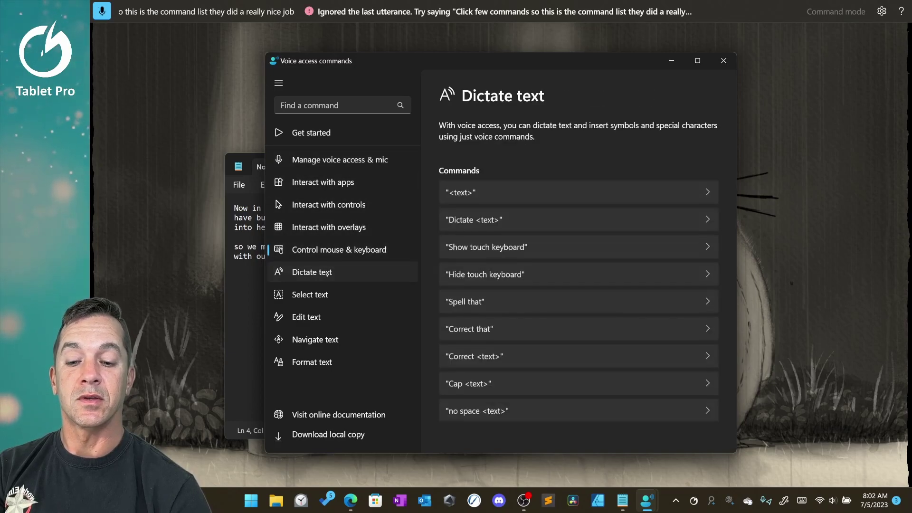
left_click(329, 297)
left_click(328, 317)
left_click(328, 339)
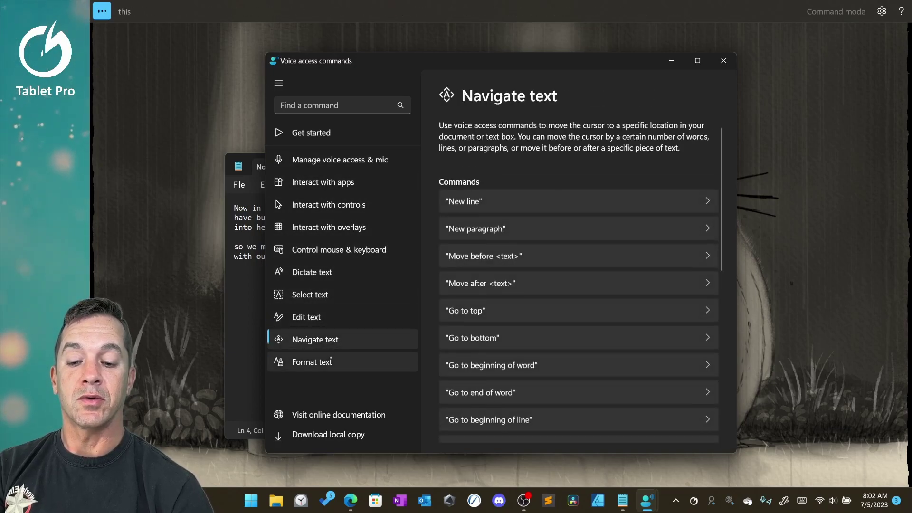
left_click(328, 362)
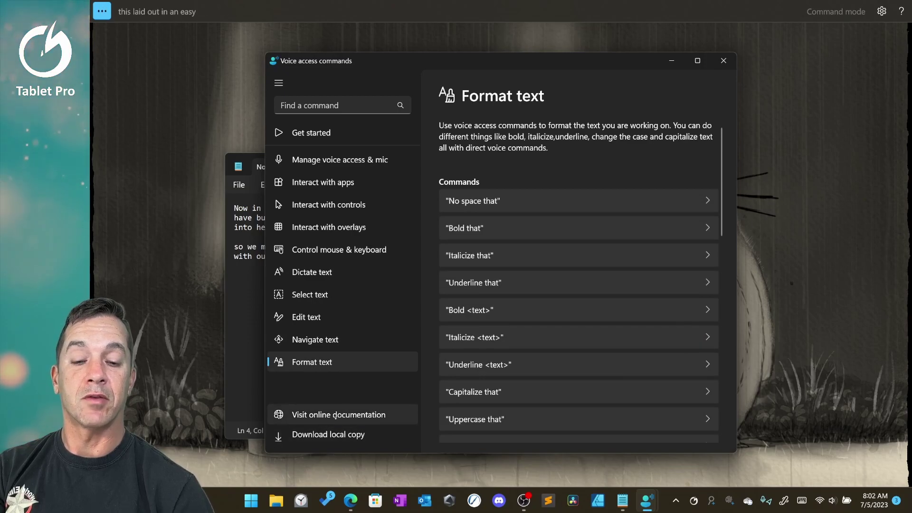
left_click(722, 62)
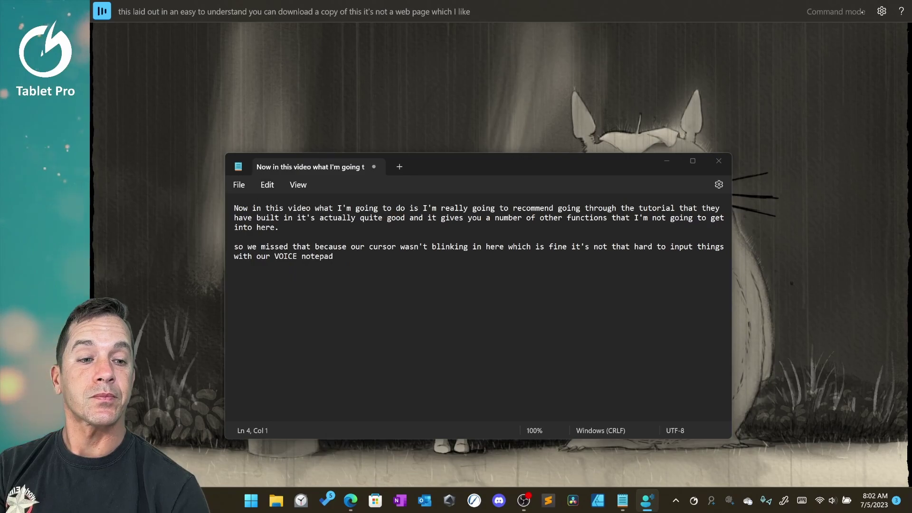
- Turn on Voice access automatic punctuation, then start a new line in the note
left_click(882, 11)
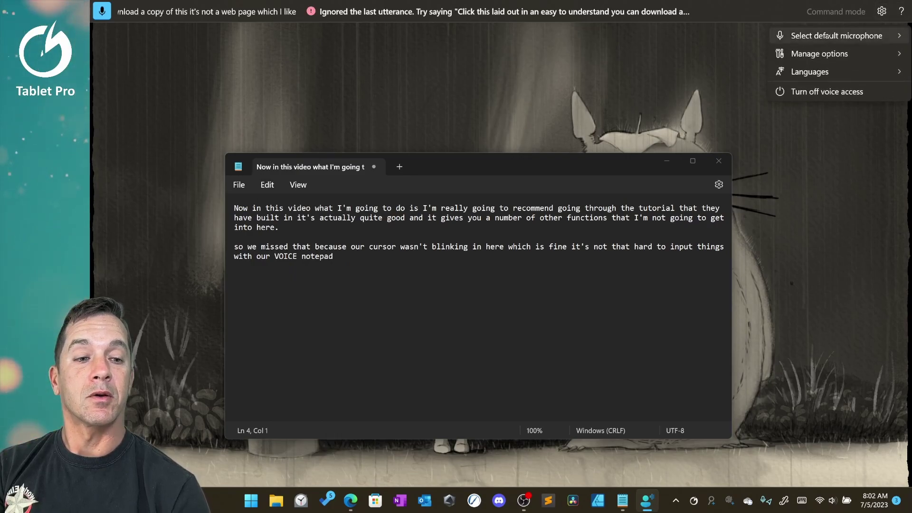
mouse_move(835, 54)
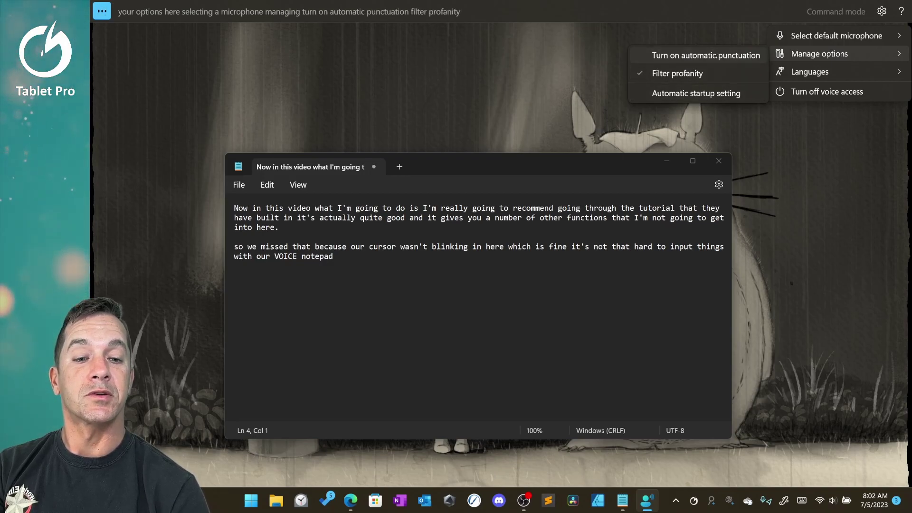
left_click(713, 55)
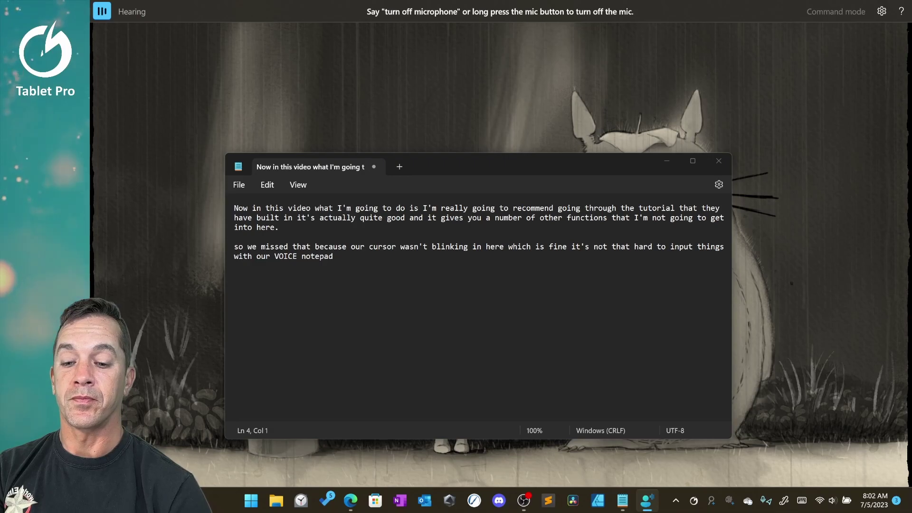
left_click(356, 255)
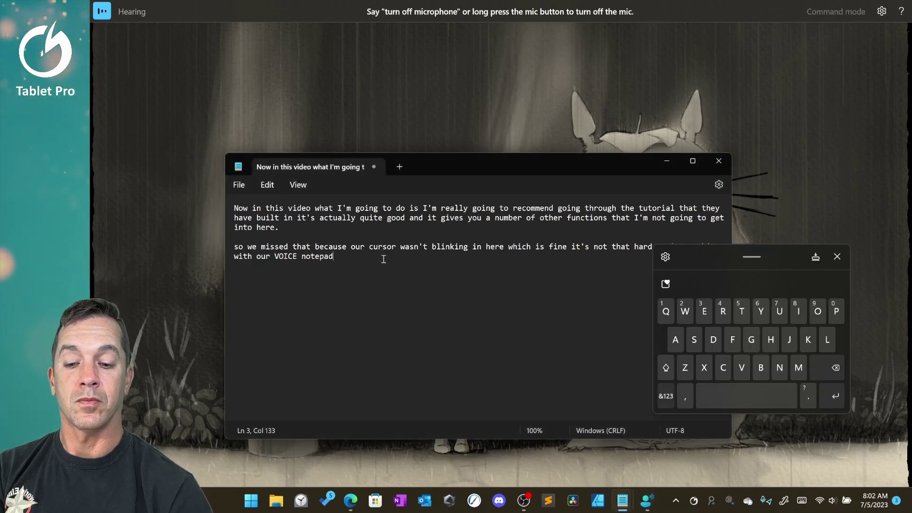
key("Return")
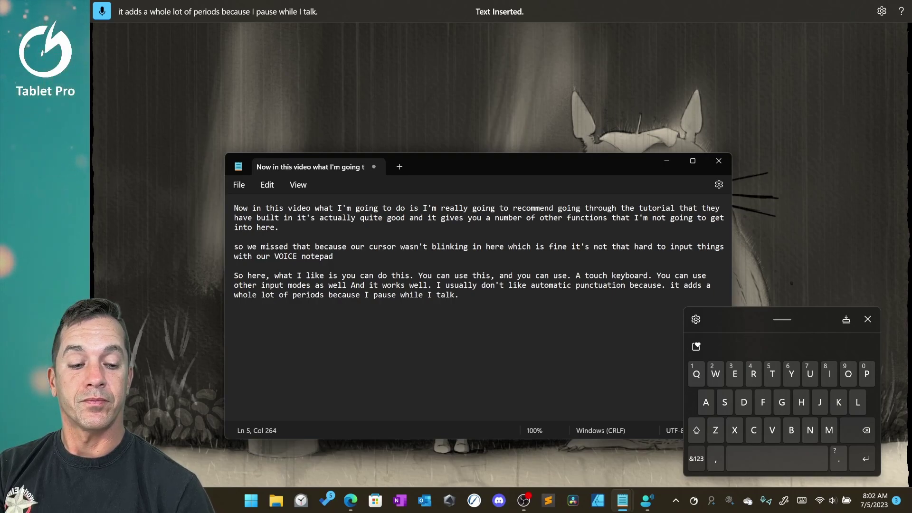
- Remove the stray period after 'well' and turn off Voice access automatic punctuation
left_click_drag(819, 319, 817, 317)
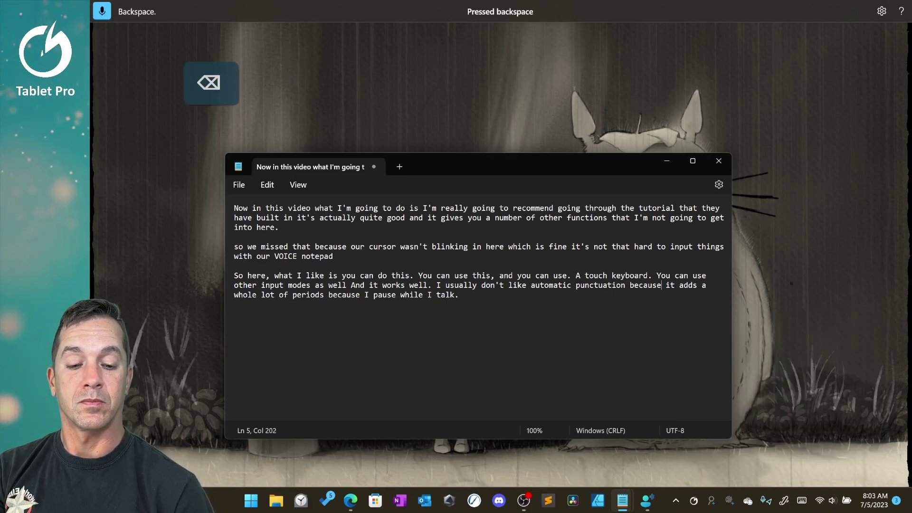
left_click(432, 286)
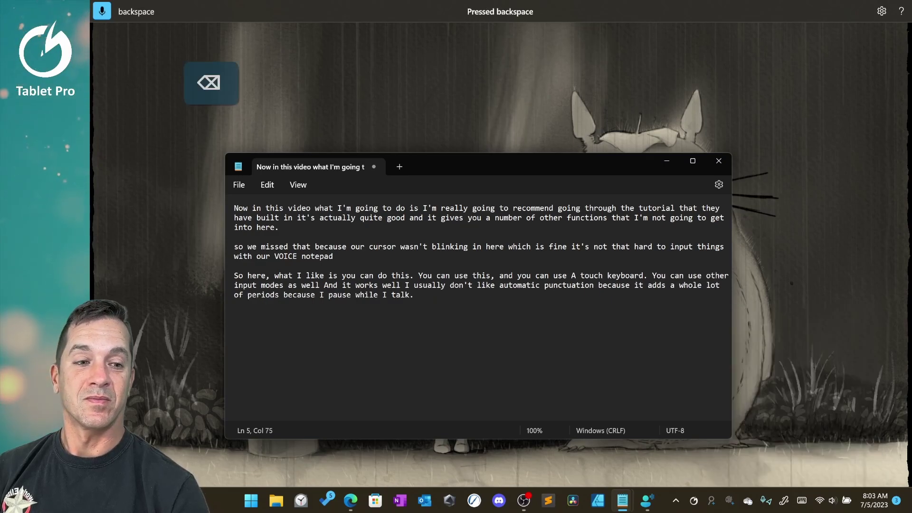
left_click(881, 11)
left_click(819, 53)
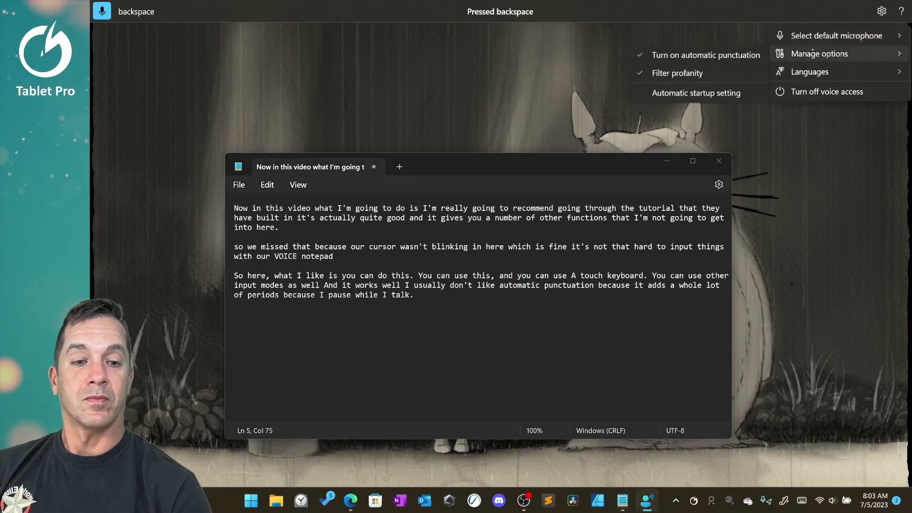
left_click(744, 55)
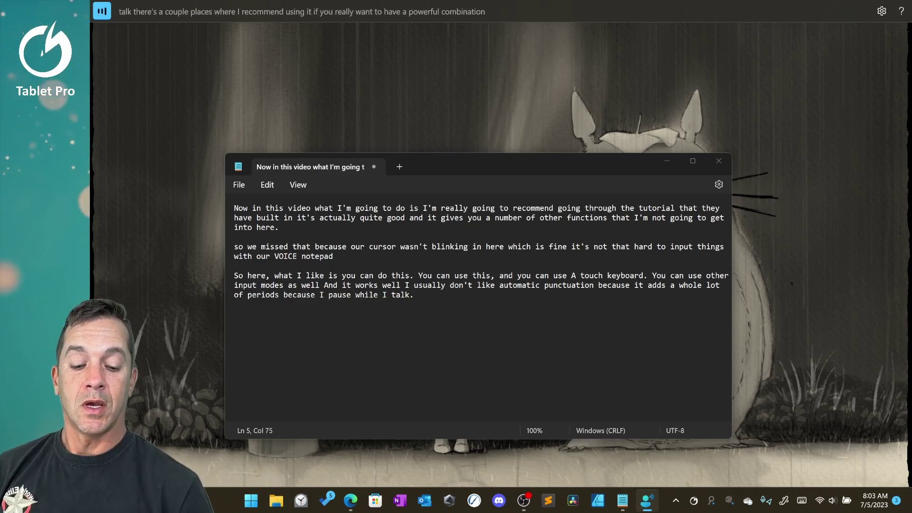
- In a blank Word document, dictate the paragraph and strike out 'so I like this because you can just select text'
key("super")
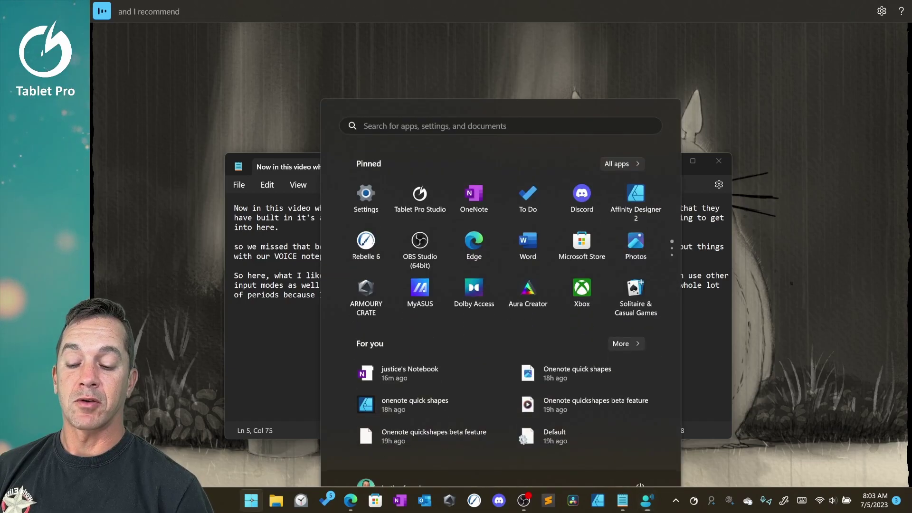
left_click(528, 219)
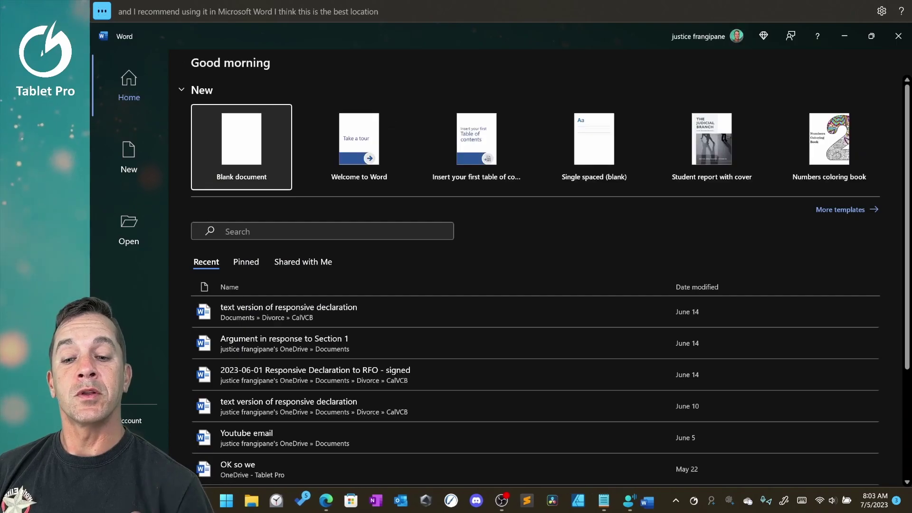
key("Return")
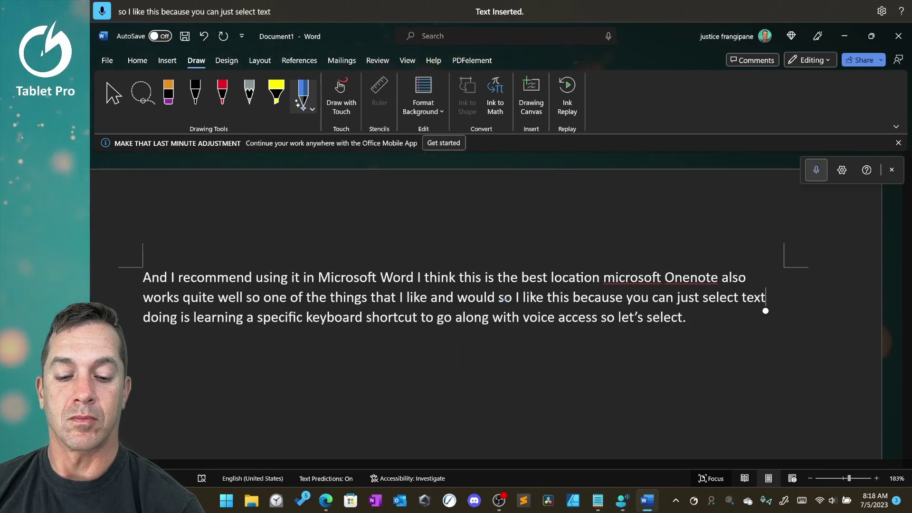
left_click_drag(522, 297, 762, 297)
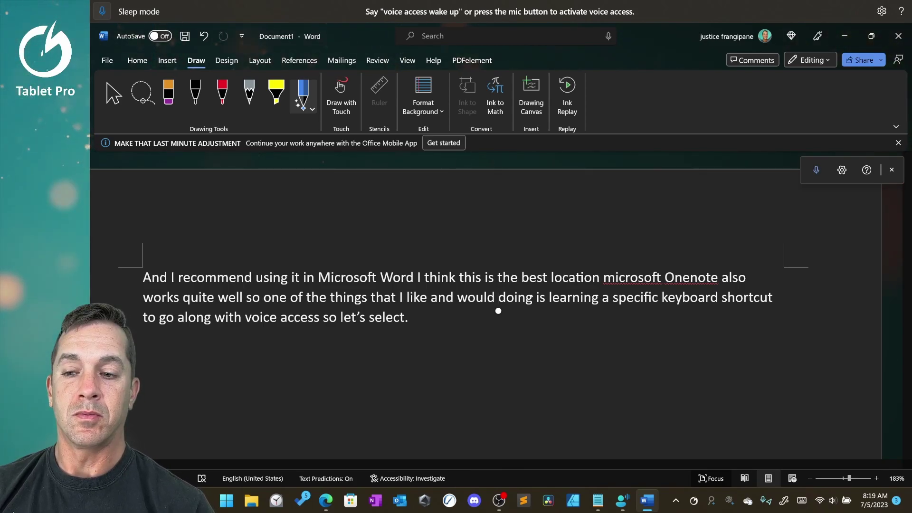
key("alt+shift+b")
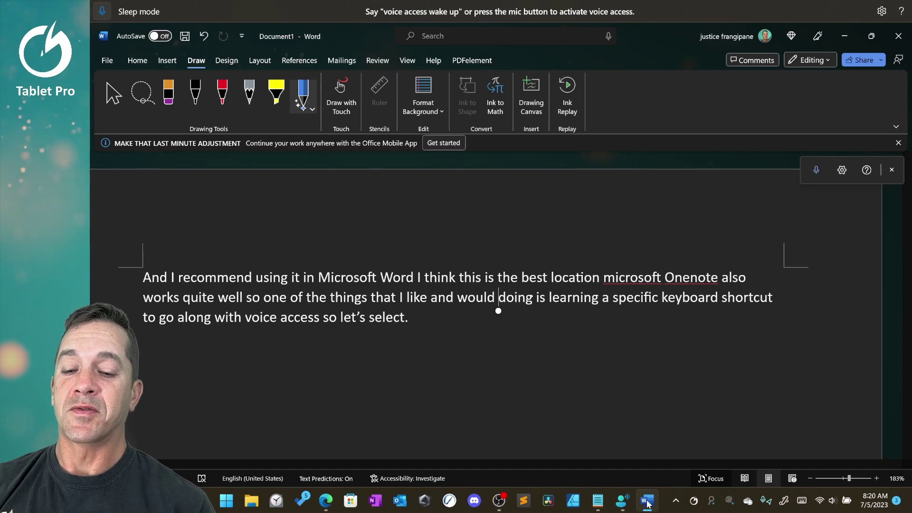
- Place the cursor on the empty line below the paragraph and wake Voice access
scroll(475, 285, "down", 2)
left_click(143, 254)
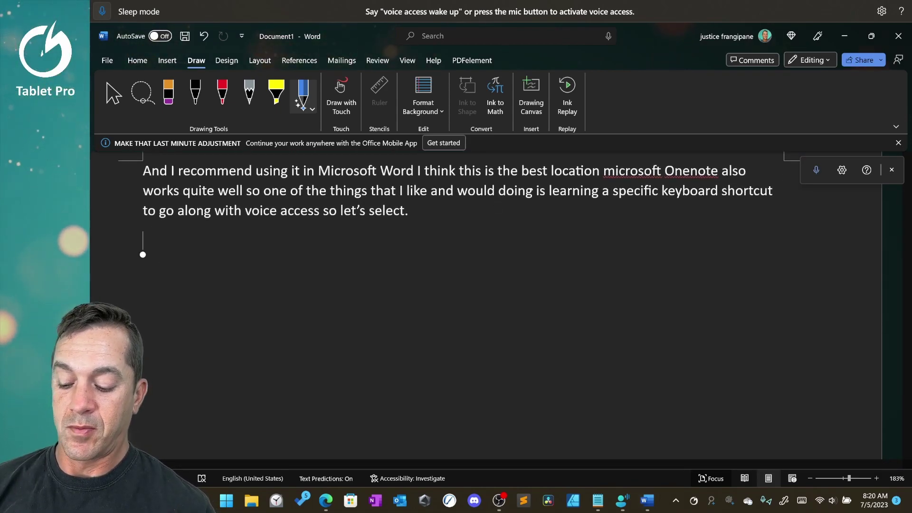
key("super")
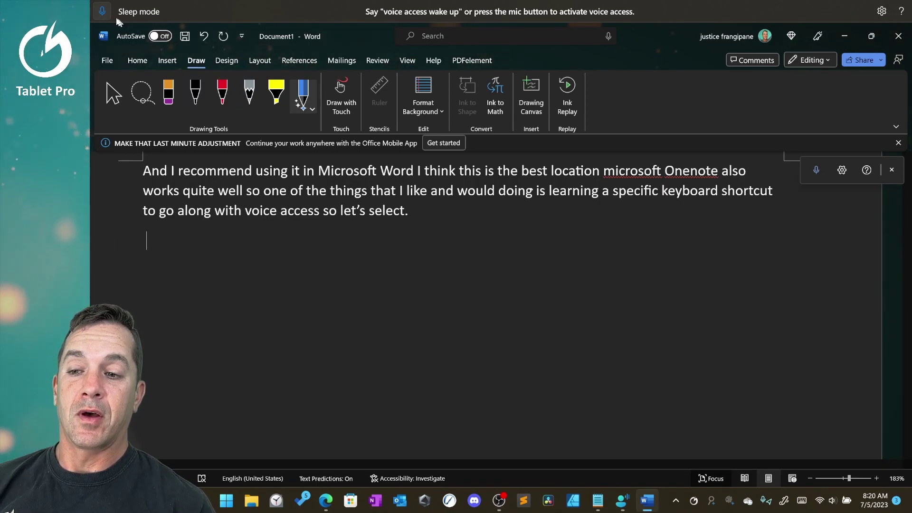
left_click(102, 12)
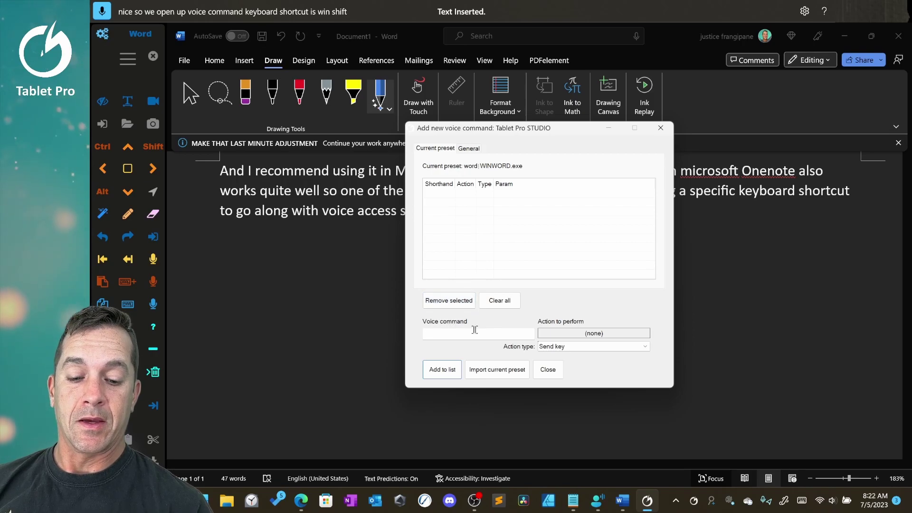
- Import the WINWORD.exe preset's voice commands, review the list, and close the window
left_click(515, 371)
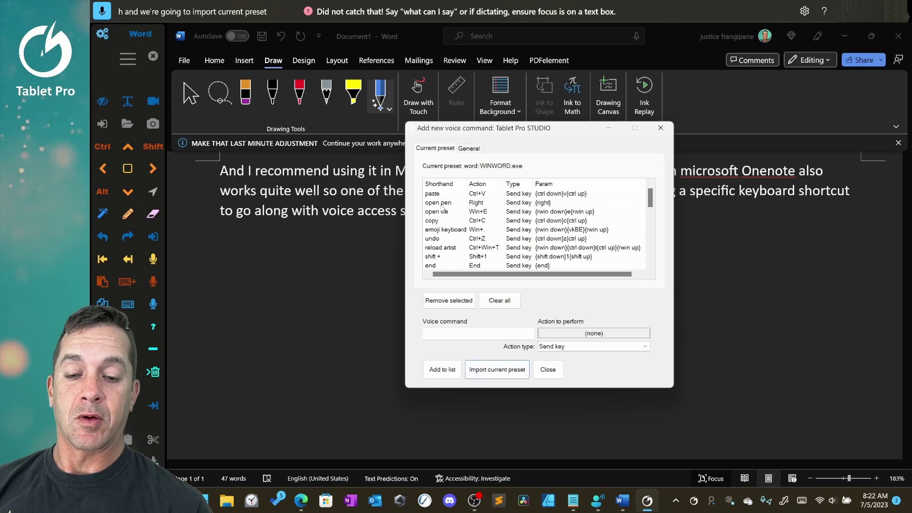
scroll(456, 237, "down", 3)
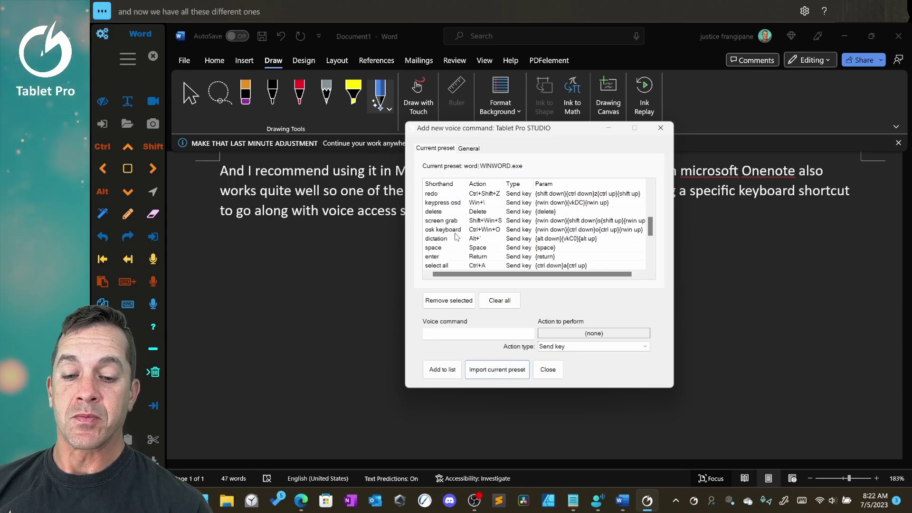
scroll(456, 236, "down", 3)
scroll(441, 223, "up", 3)
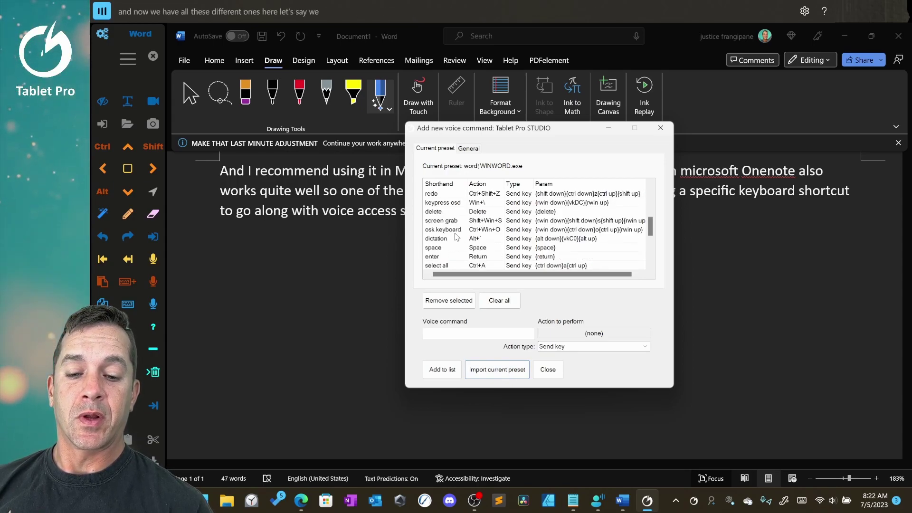
scroll(437, 233, "up", 3)
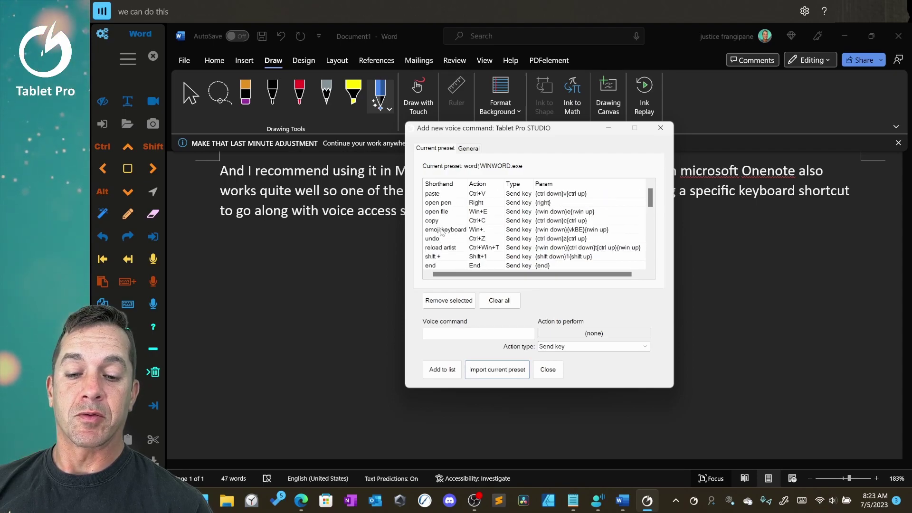
left_click(551, 370)
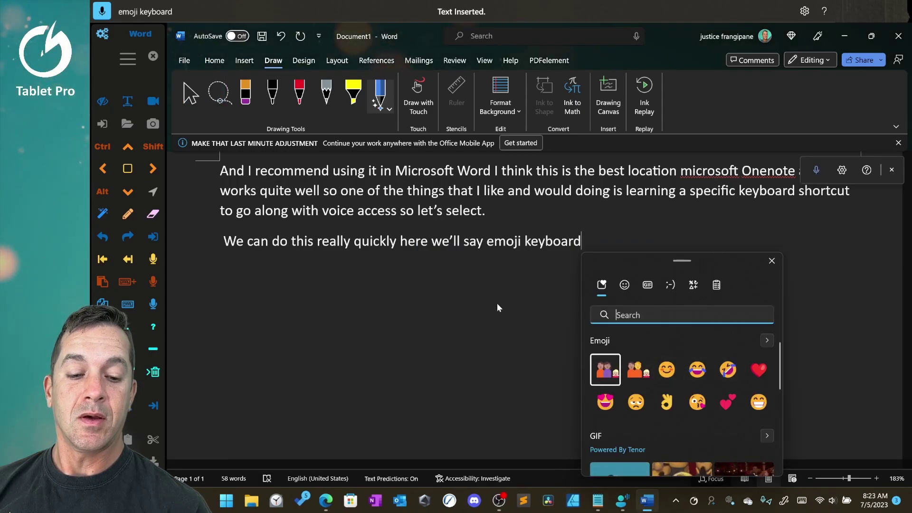
- Close the emoji panel opened by the 'emoji keyboard' voice command
left_click(772, 261)
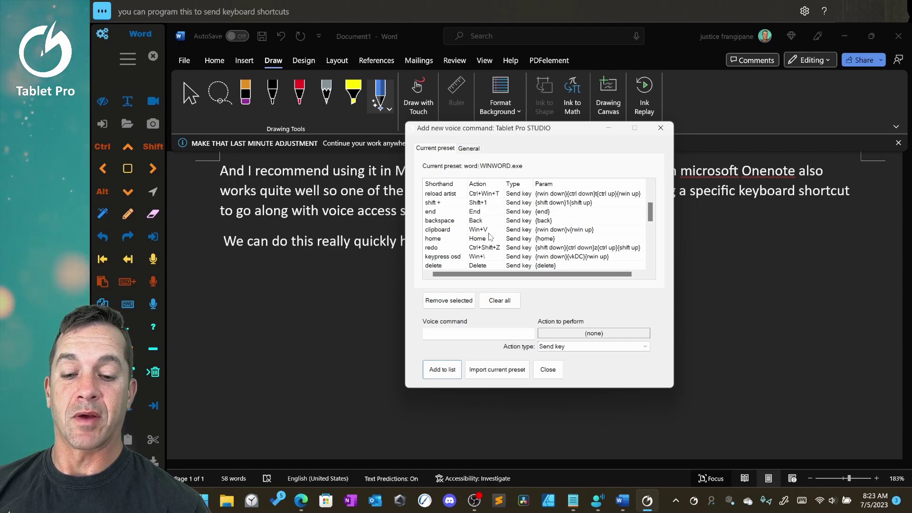
- Close Tablet Pro Studio's voice command window so the Word text ending 'all right' shows
scroll(529, 244, "down", 2)
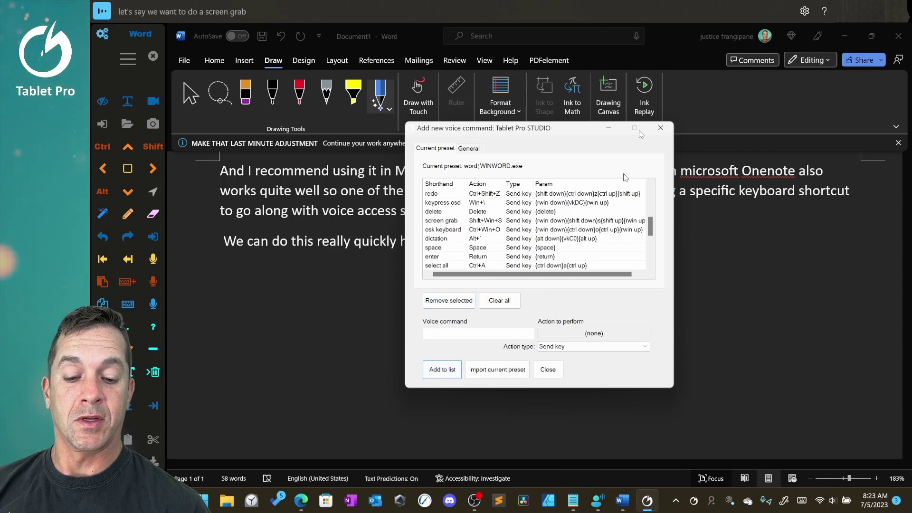
left_click(659, 128)
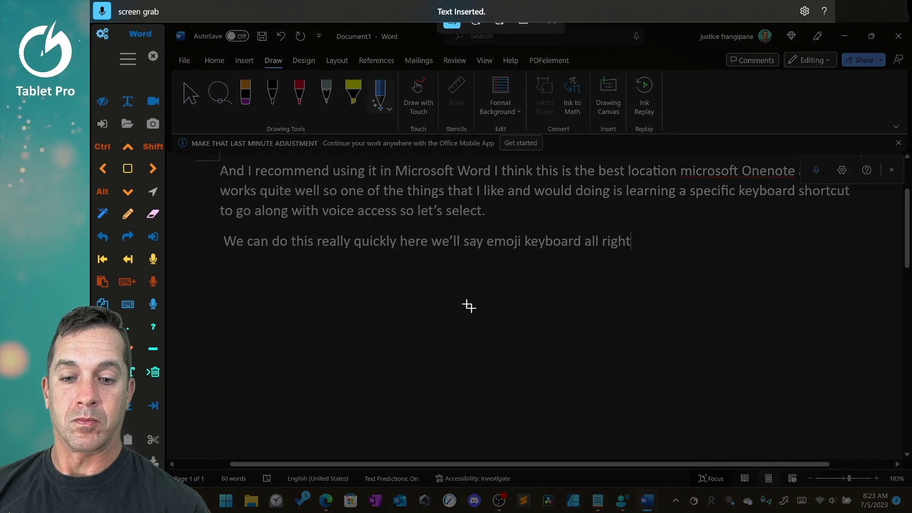
- Capture the upper document text and paste the screenshot into a new paragraph below
left_click_drag(243, 149, 459, 304)
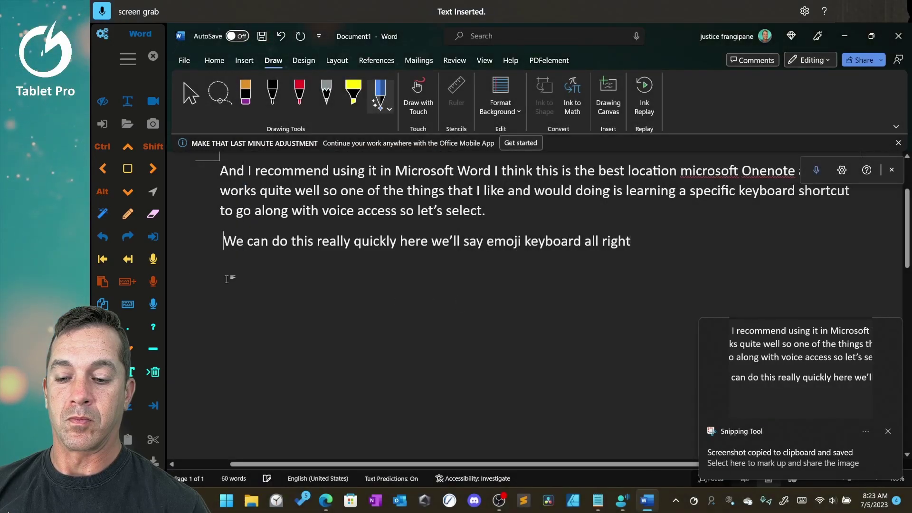
key("Return")
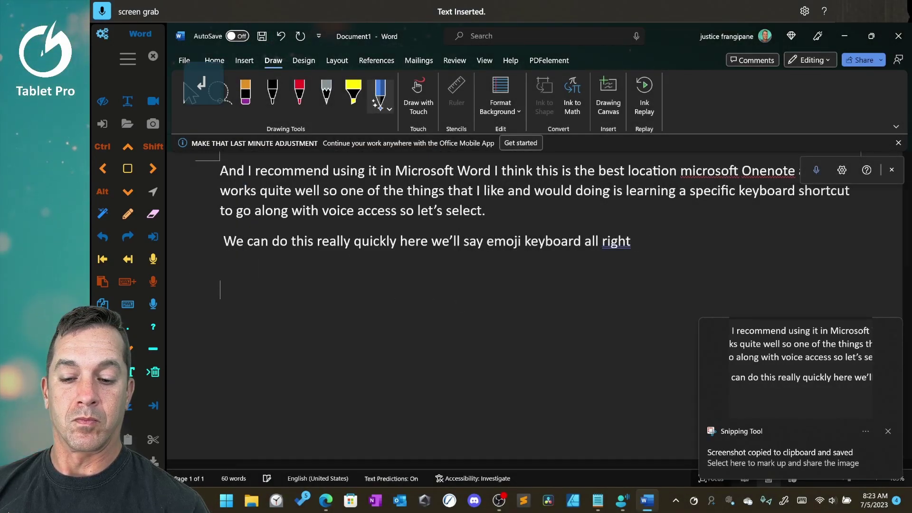
key("ctrl+v")
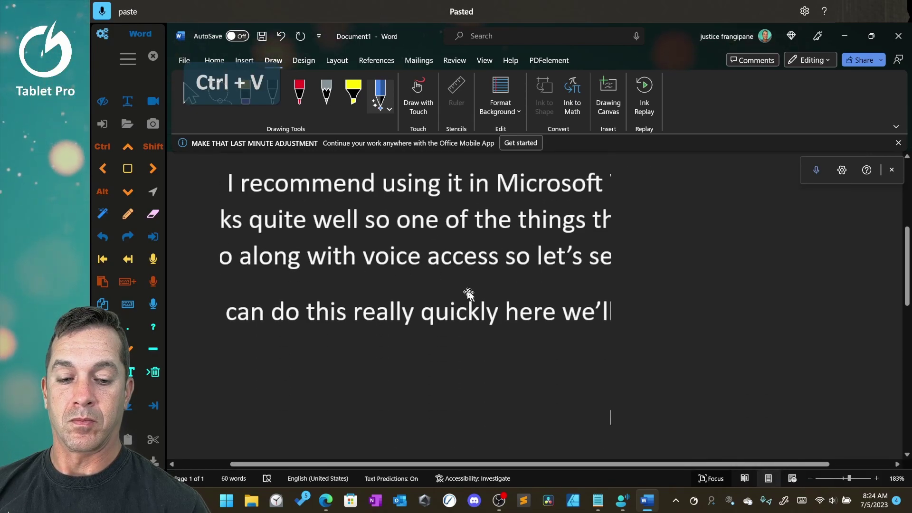
- Undo the last edit and remove the accidentally dictated words 'screen grab'
scroll(469, 294, "up", 3)
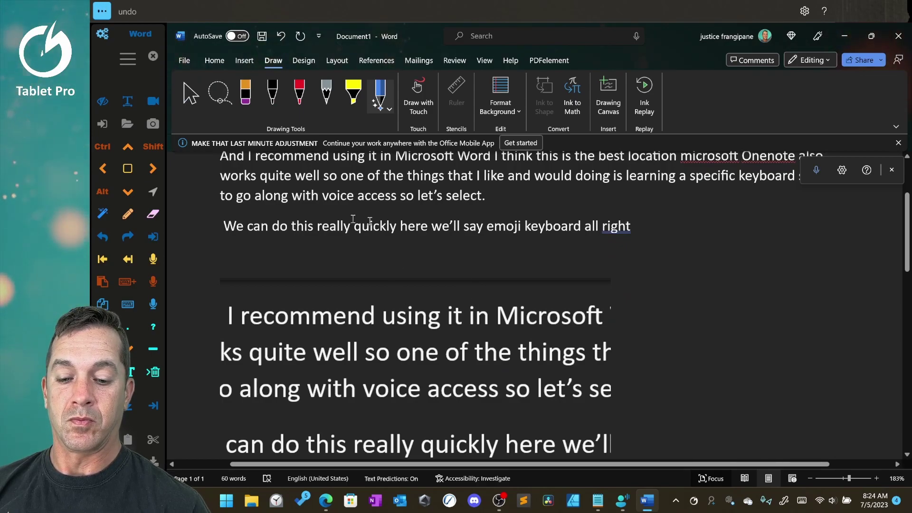
key("ctrl+z")
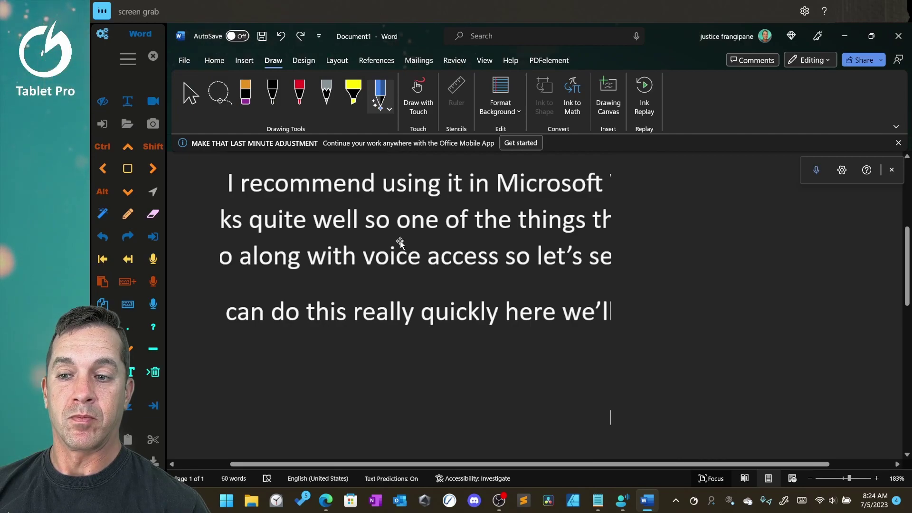
type("screen grab")
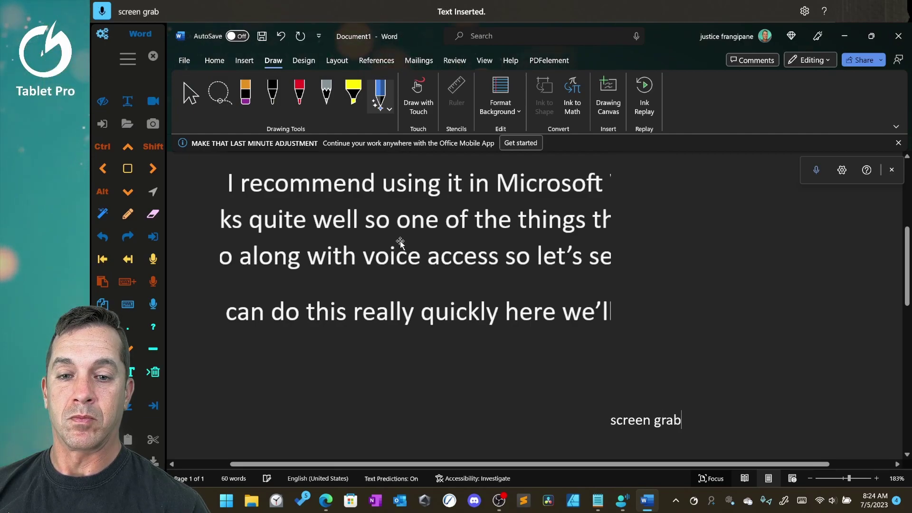
key("ctrl+z")
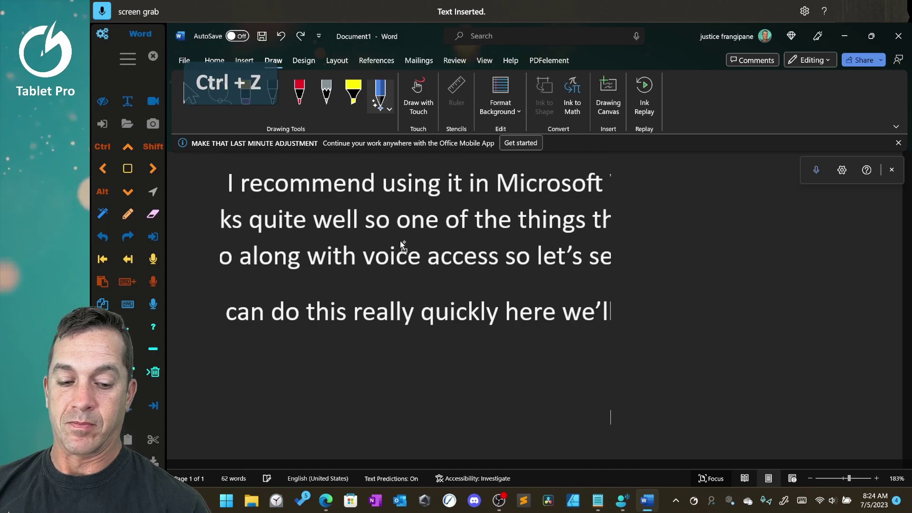
- Capture the drawing pens and paste the screenshot on a new line
key("shift+super+h")
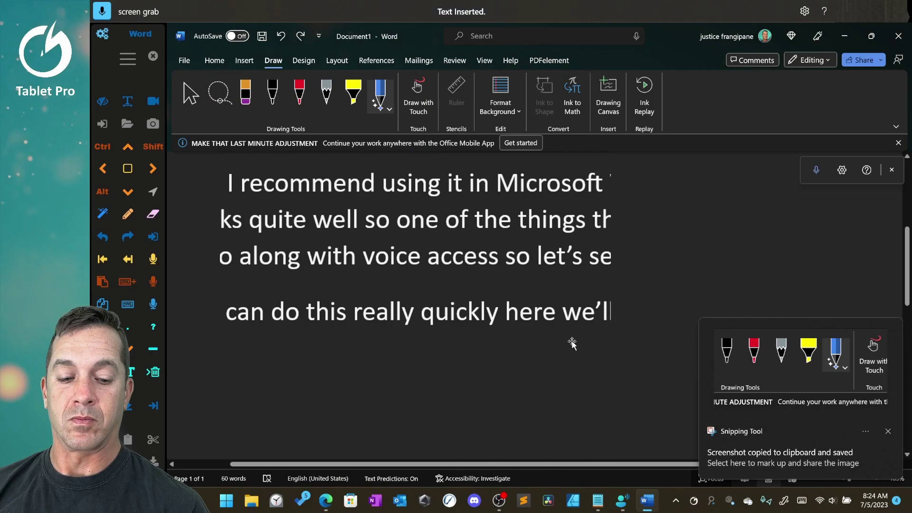
key("Return")
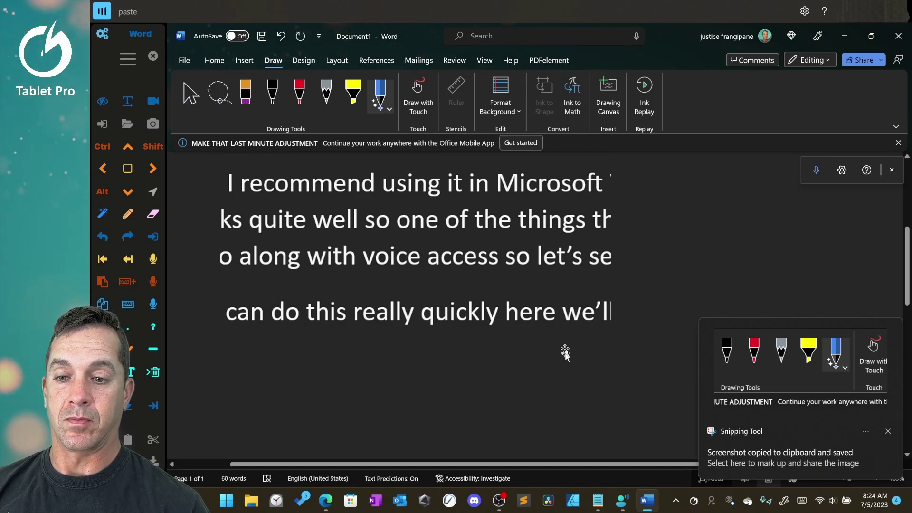
key("ctrl+v")
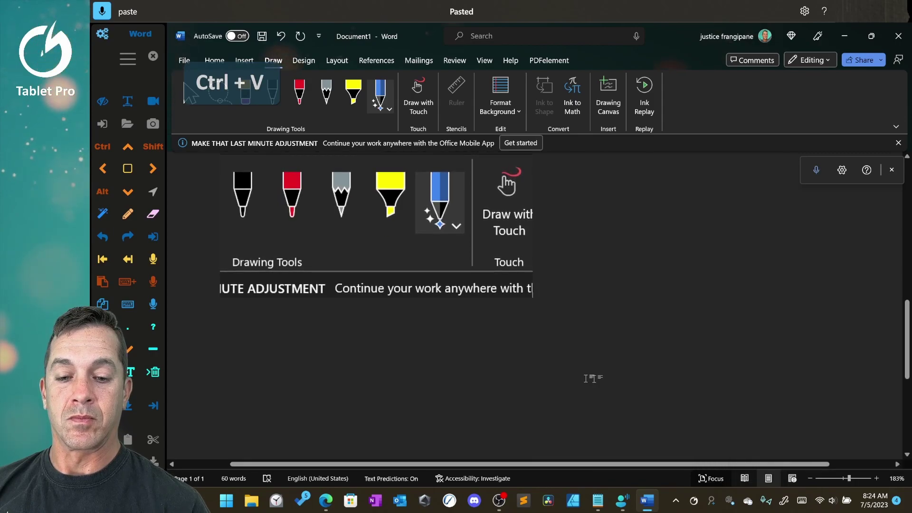
- Circle the red pen and pencil in the screenshot with red ink
left_click(303, 101)
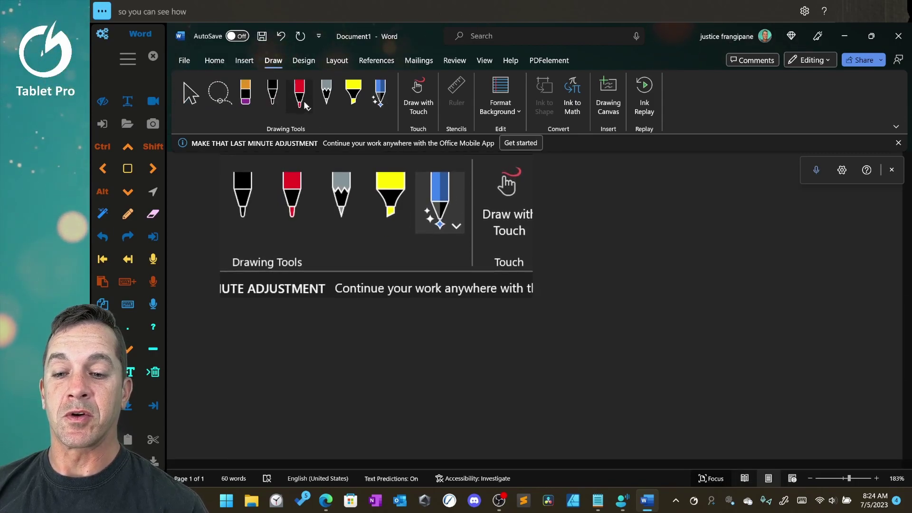
mouse_move(295, 175)
left_mouse_down()
mouse_move(267, 223)
mouse_move(317, 202)
mouse_move(335, 164)
mouse_move(354, 240)
left_mouse_up()
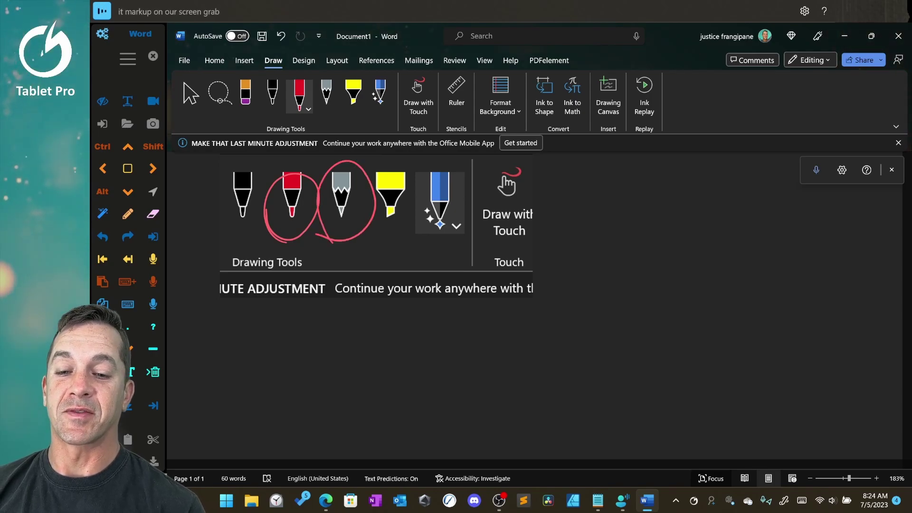
left_click(380, 93)
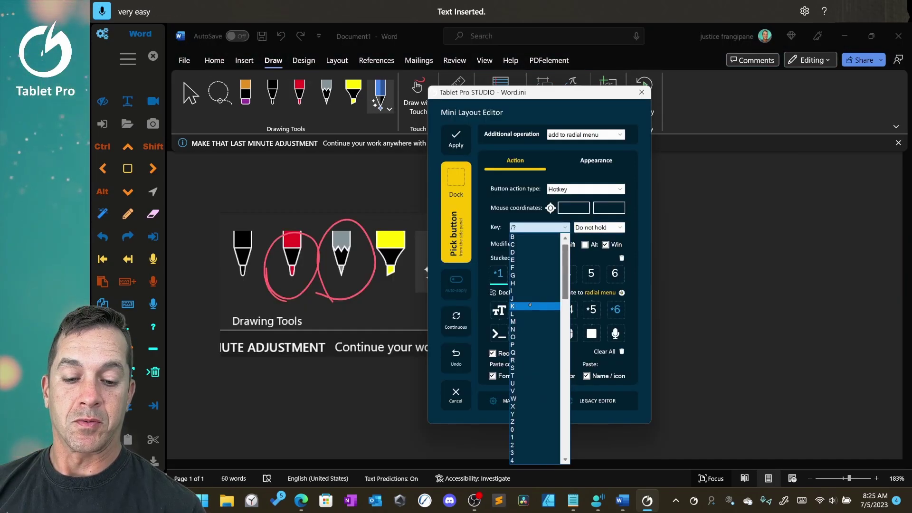
- Give the new button hotkey Shift+Win+H, a microphone icon and a 'voice command' tooltip
left_click(528, 290)
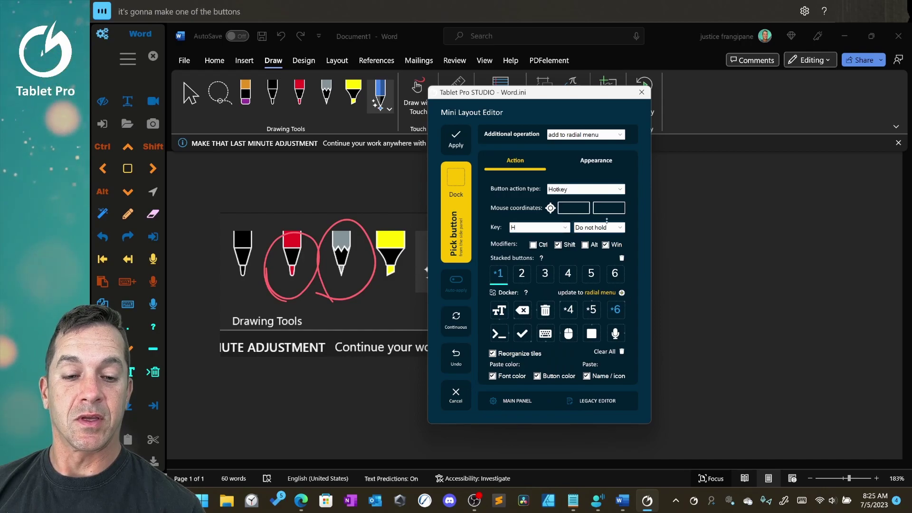
left_click(603, 163)
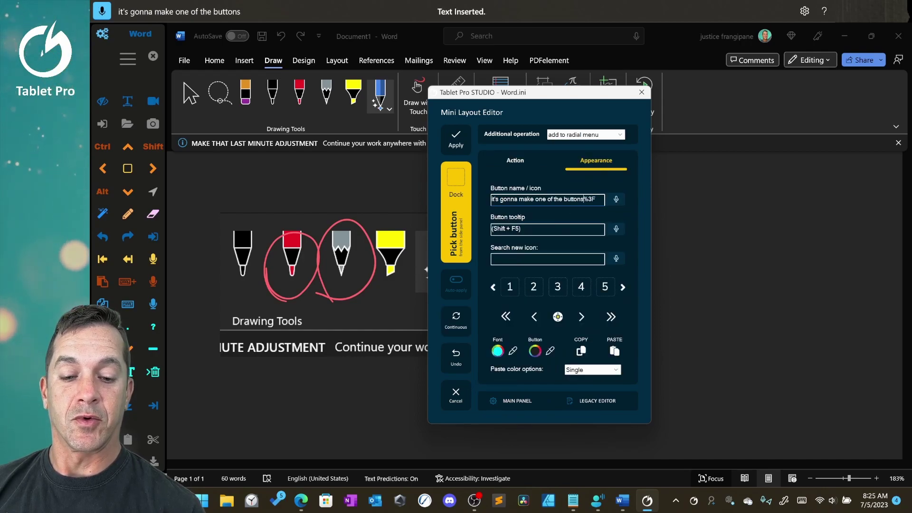
left_click(515, 259)
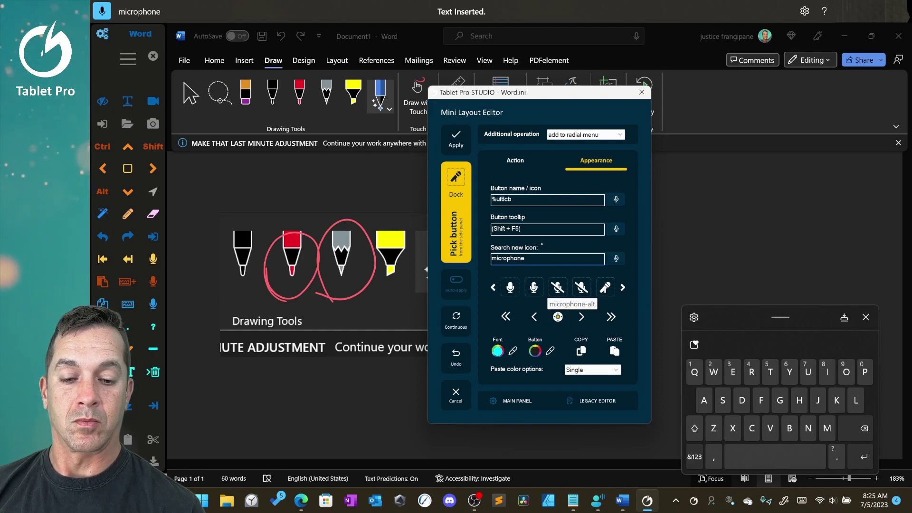
left_click(530, 231)
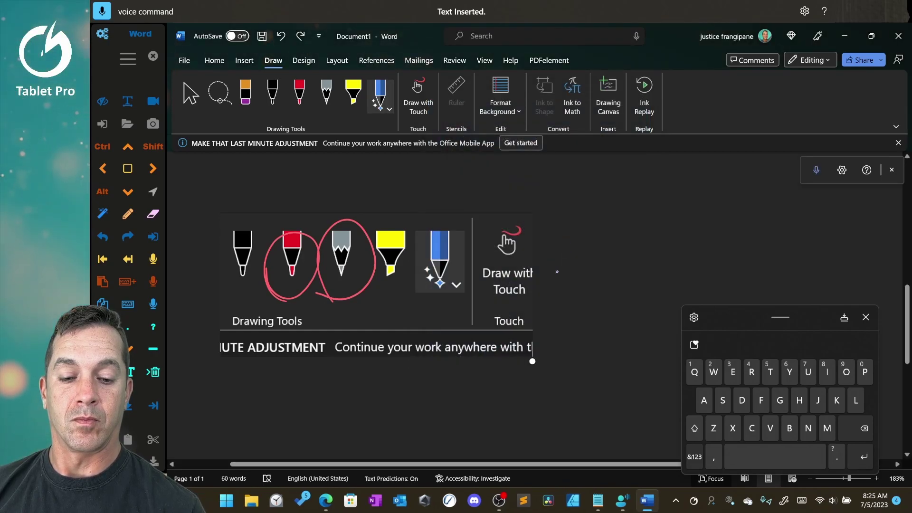
- Start voice typing from the radial menu's mic button and capture the ribbon from Draw with Touch to Ink Replay
right_click(570, 281)
left_click(602, 250)
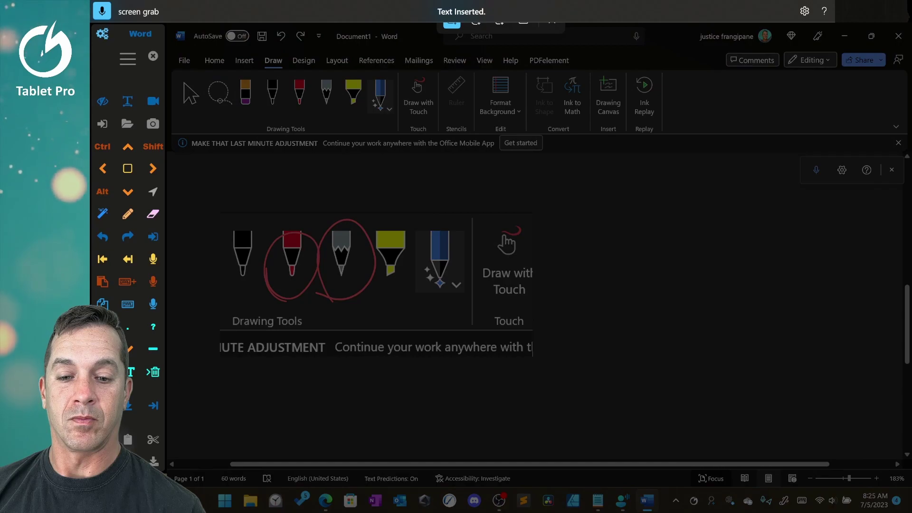
mouse_move(376, 56)
left_mouse_down()
mouse_move(529, 125)
mouse_move(698, 153)
left_mouse_up()
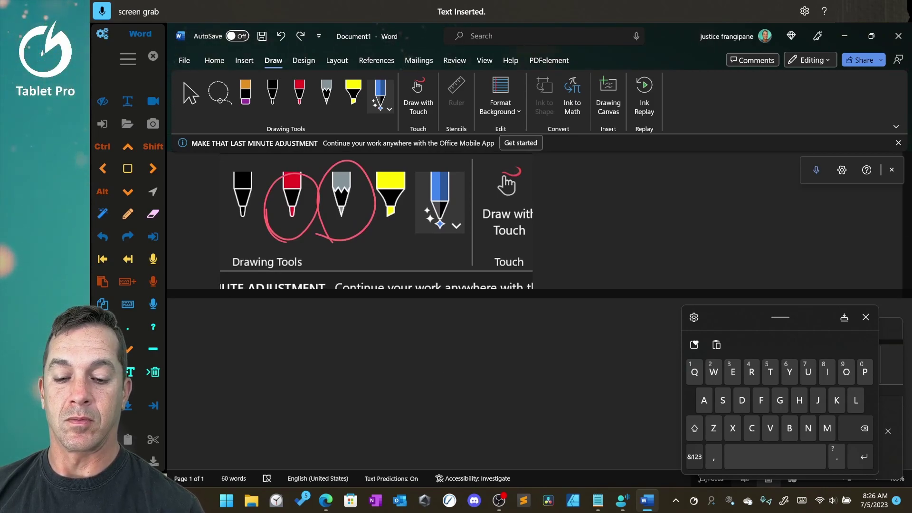
- Paste the ribbon screenshot two lines below the circled pens image
scroll(220, 225, "down", 3)
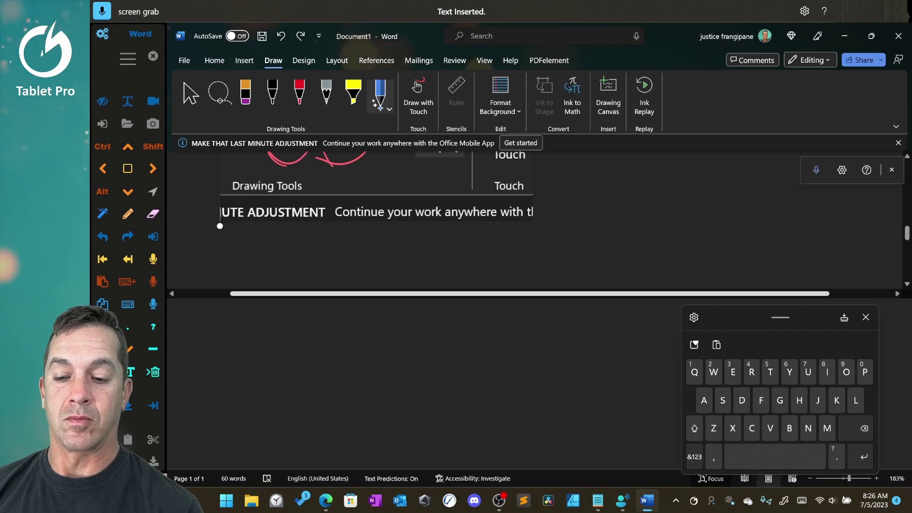
scroll(219, 226, "up", 3)
scroll(532, 259, "down", 2)
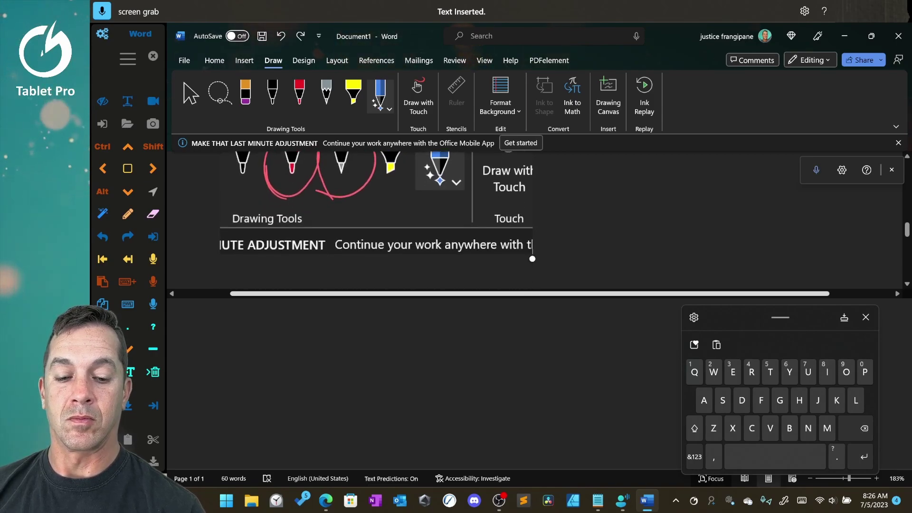
key("Return")
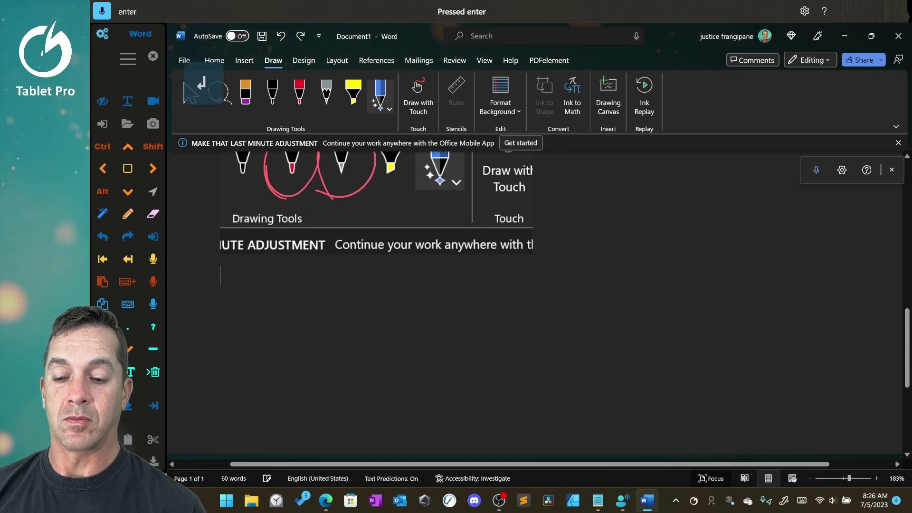
key("Return")
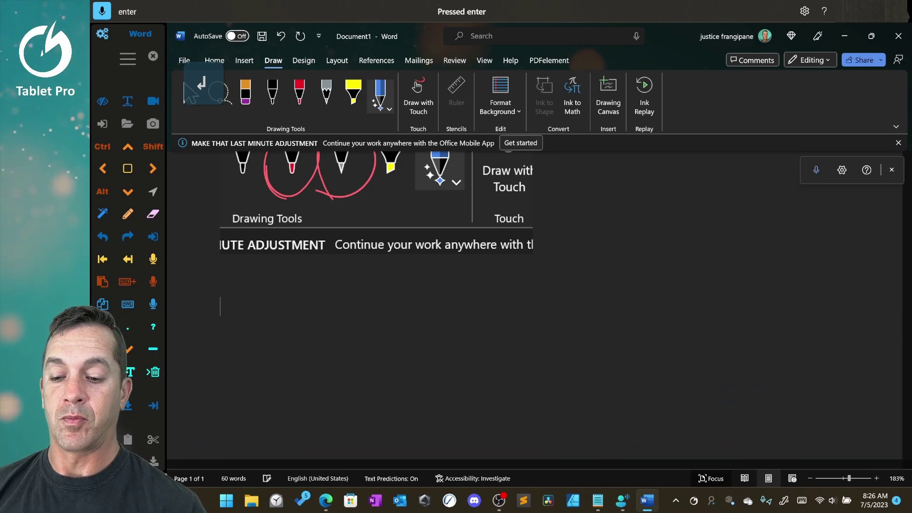
key("ctrl+v")
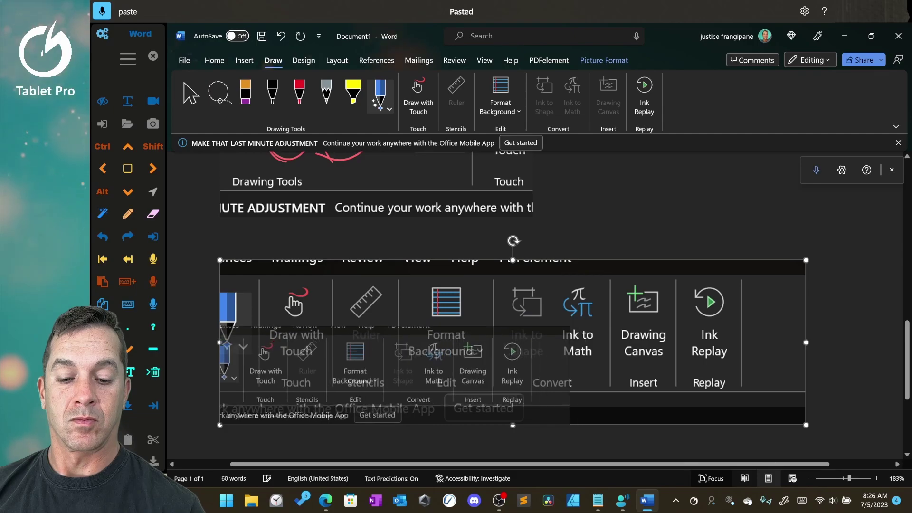
scroll(390, 285, "down", 1)
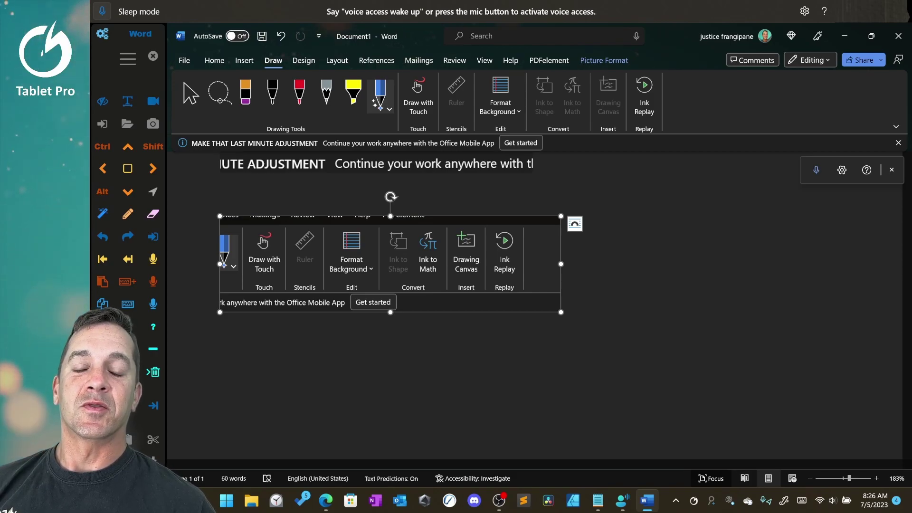
- Type the letter 'f' on the line with the pasted ribbon screenshot
type("f")
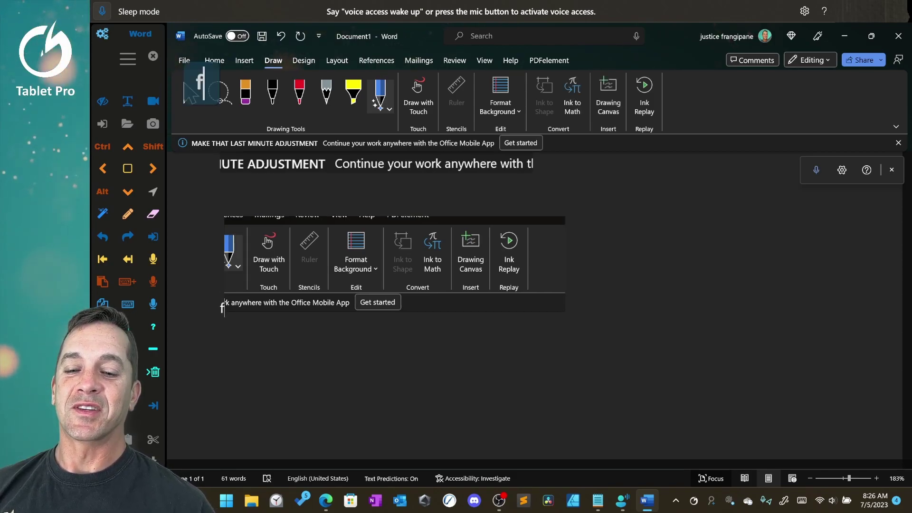